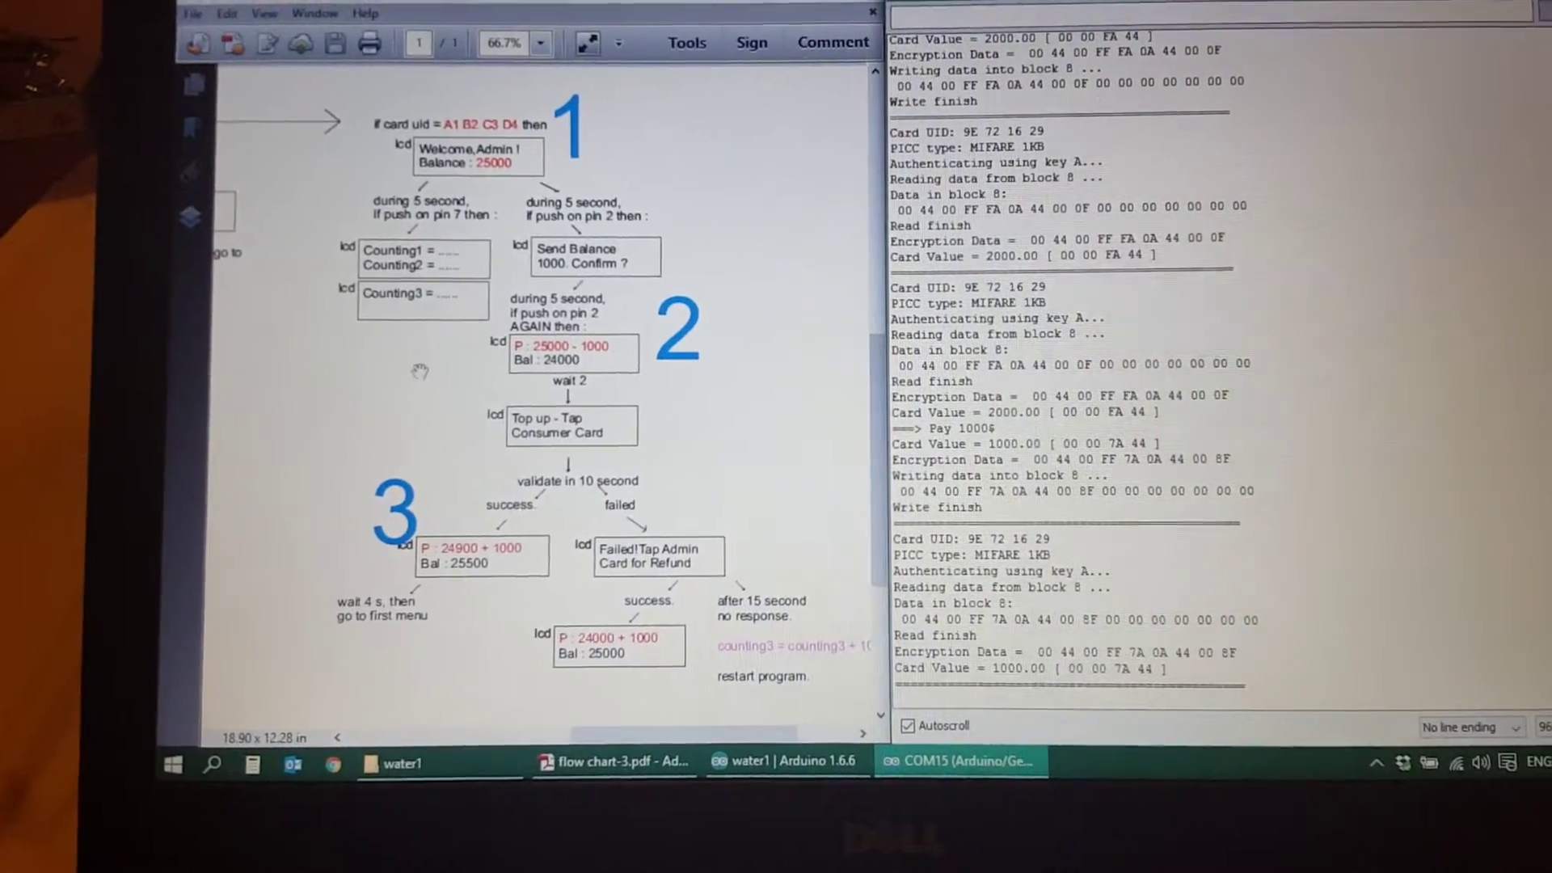
scroll(279, 421, left, 5)
scroll(279, 422, left, 3)
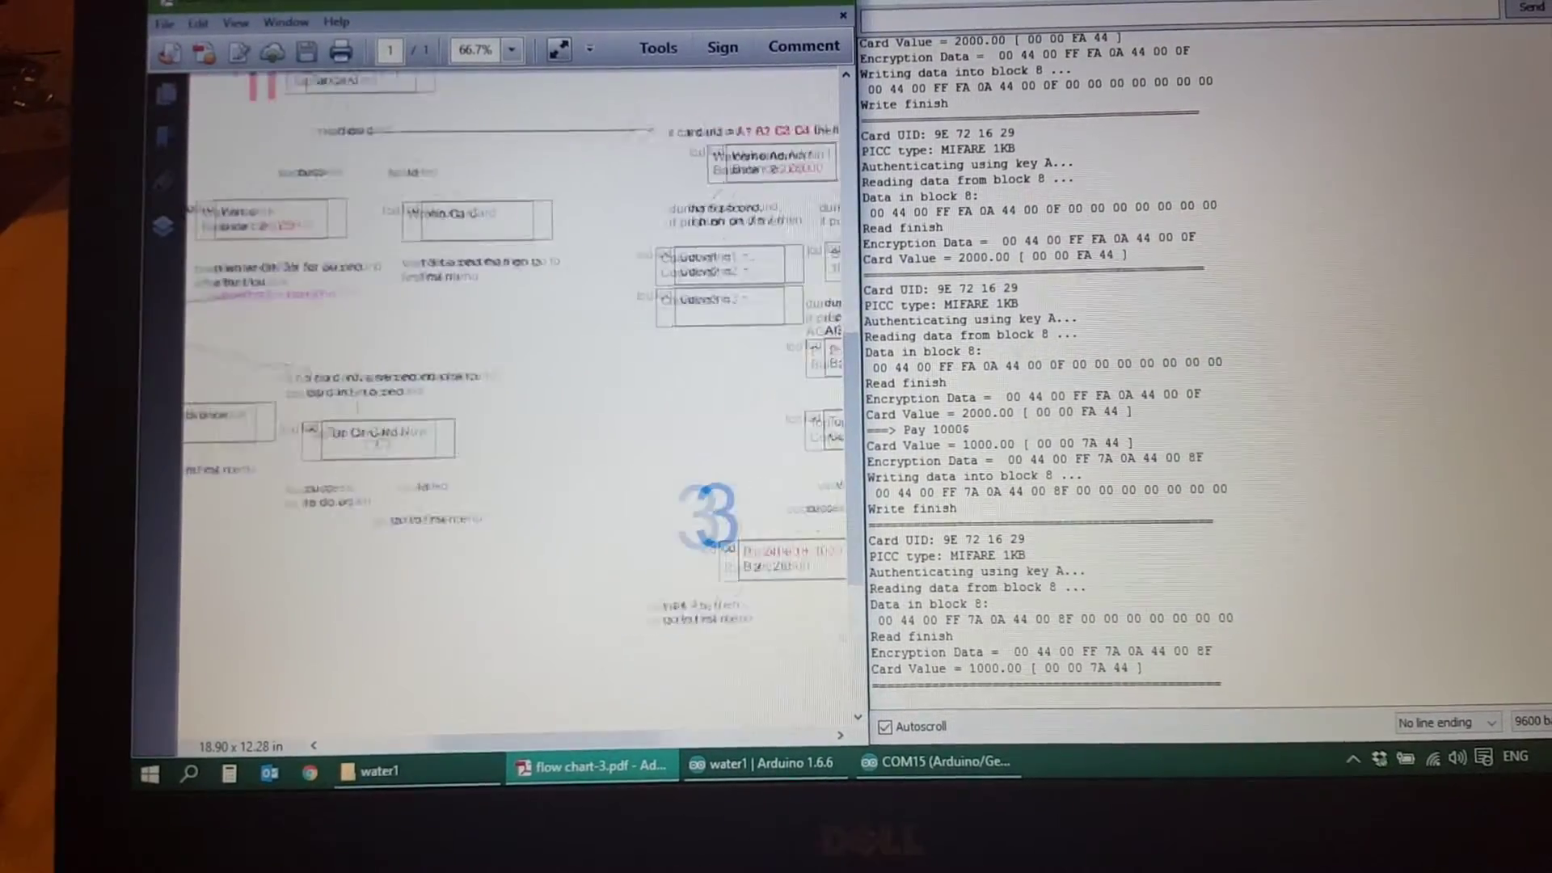
drag(241, 430, 357, 430)
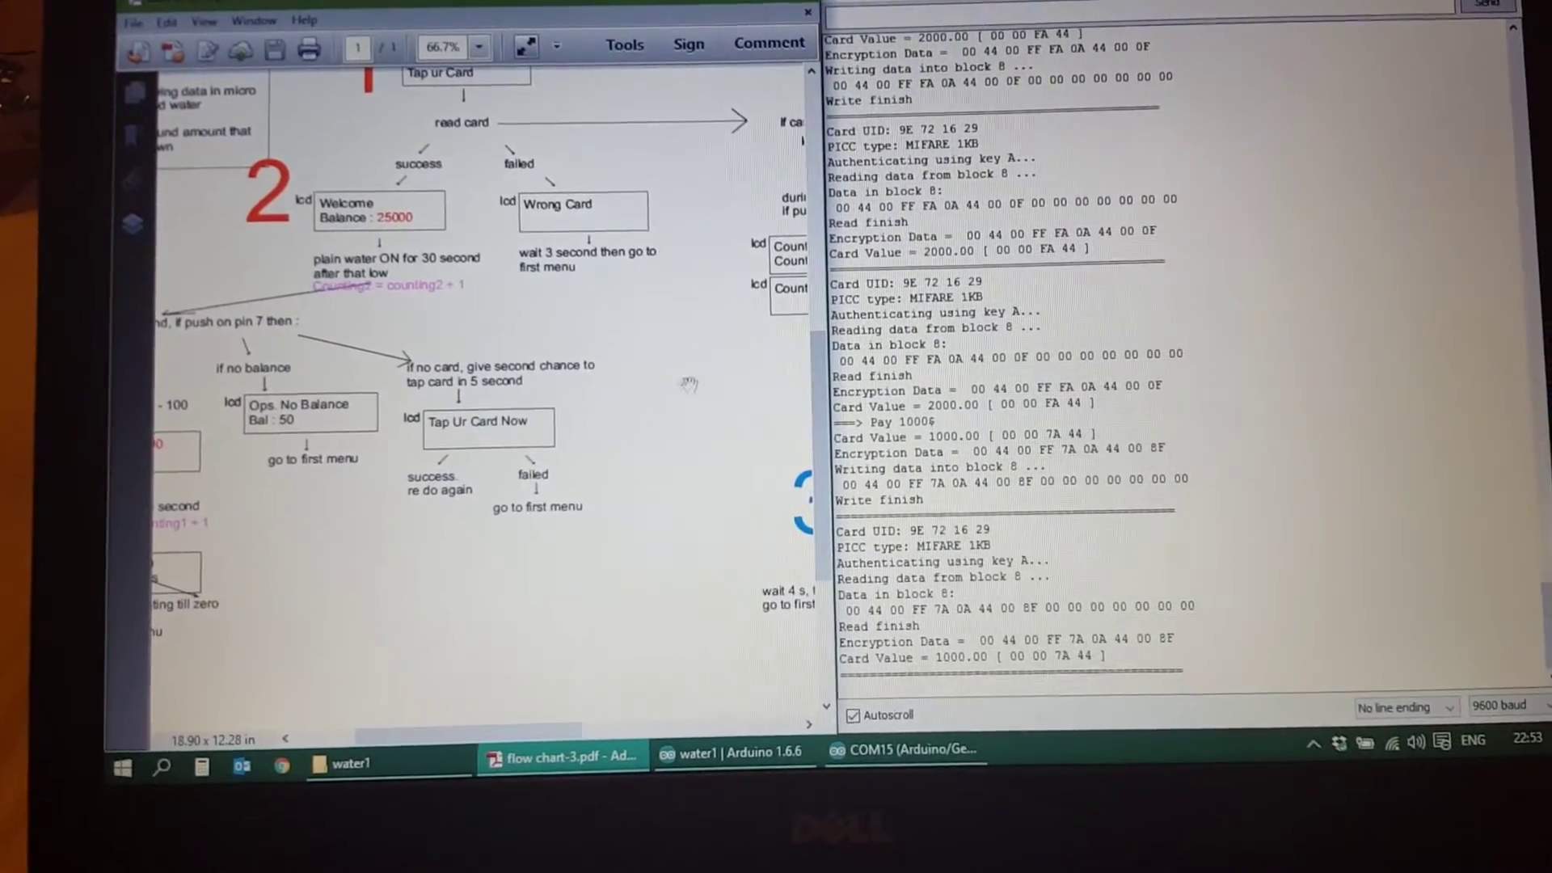
scroll(547, 407, right, 5)
scroll(628, 398, right, 2)
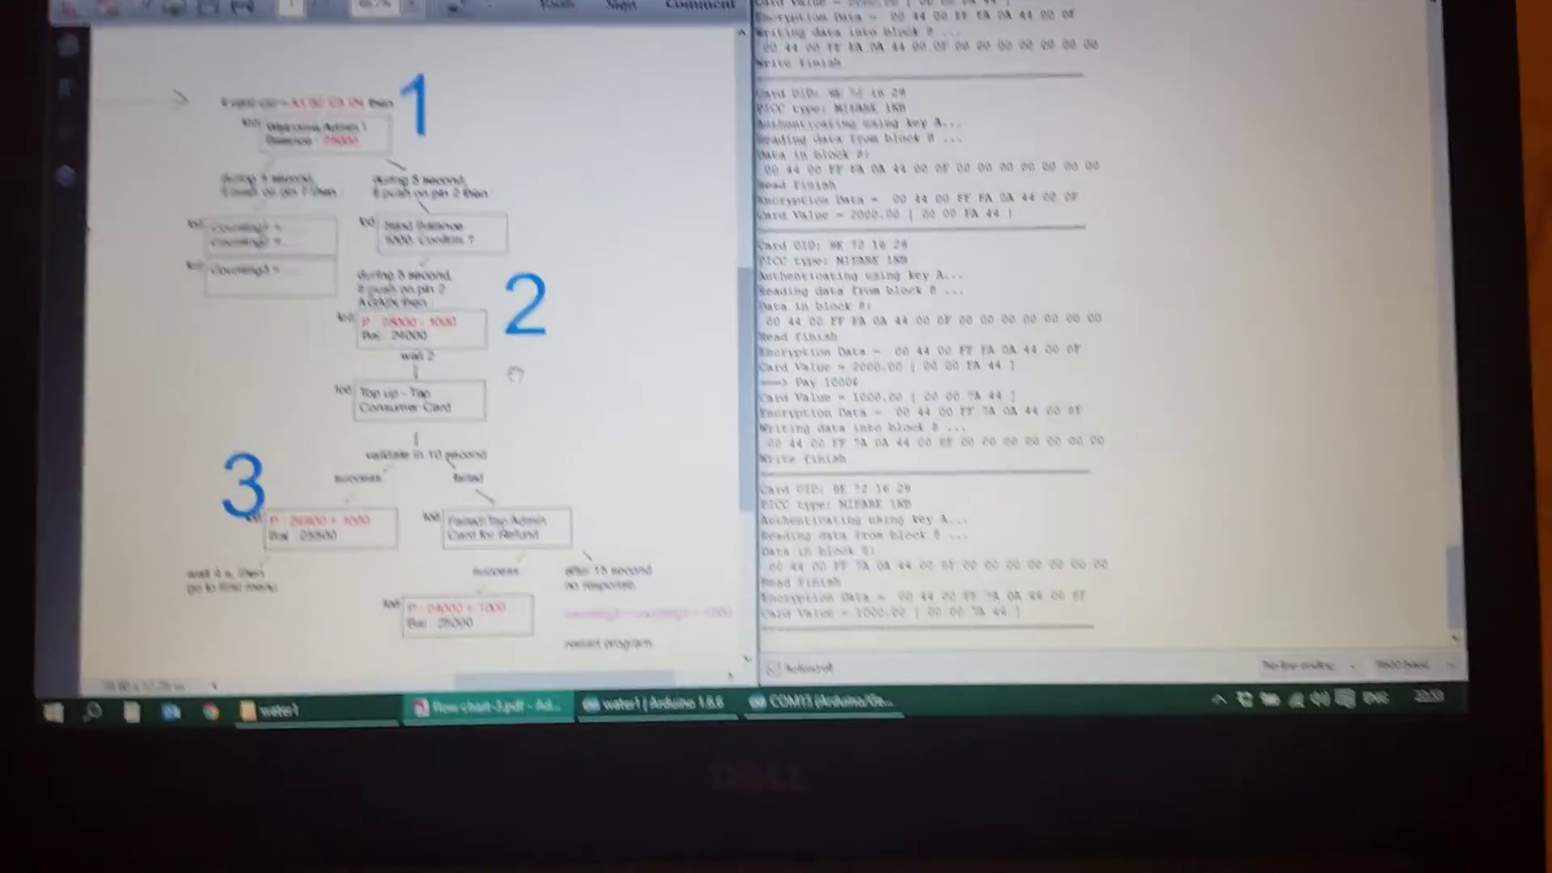